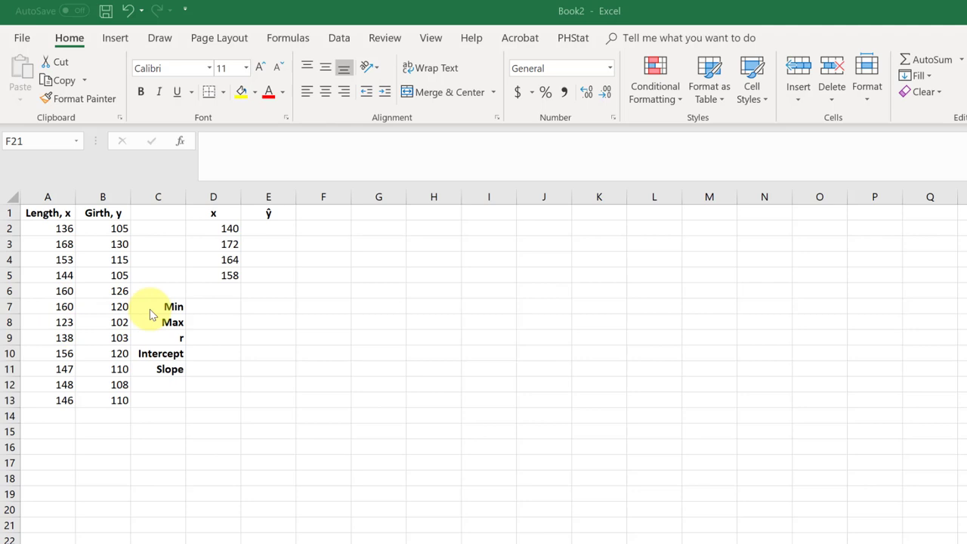
# Step: Calculate the minimum length in cell D7 with the MIN function over A2:A13
pyautogui.click(227, 307)
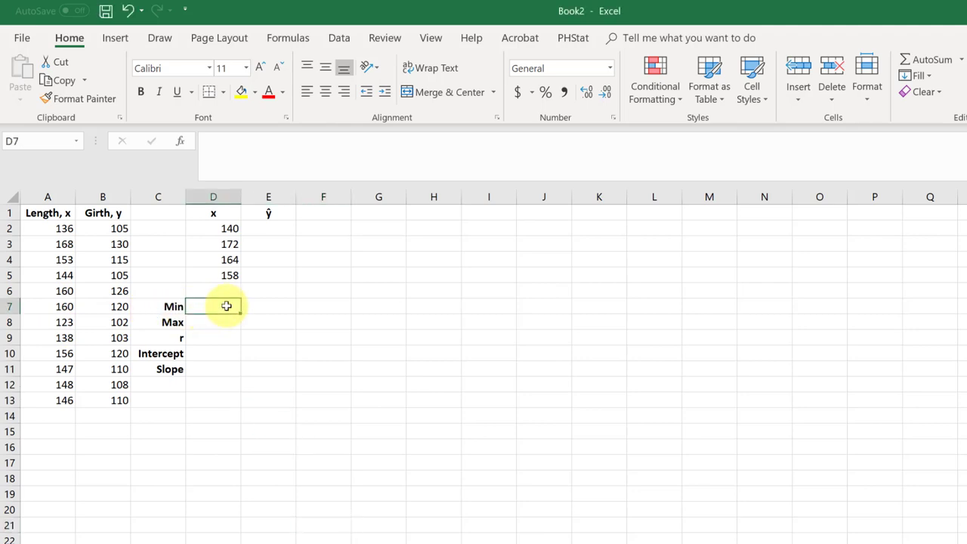
pyautogui.write('=min')
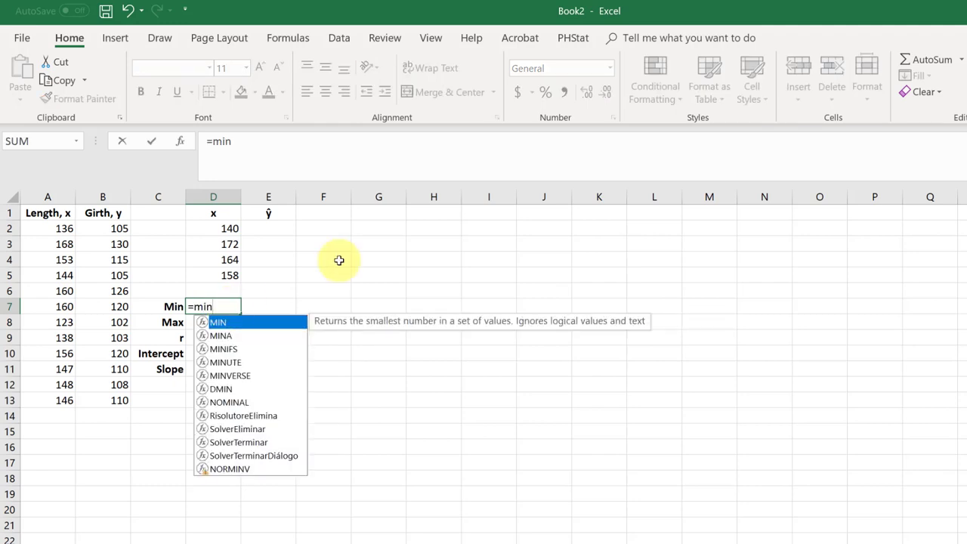
pyautogui.doubleClick(242, 323)
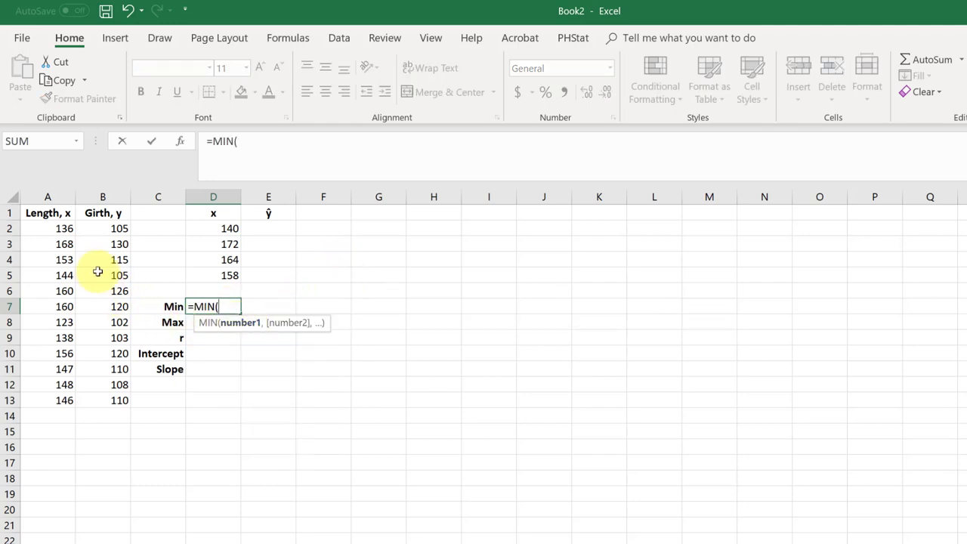
pyautogui.moveTo(56, 229); pyautogui.dragTo(56, 400)
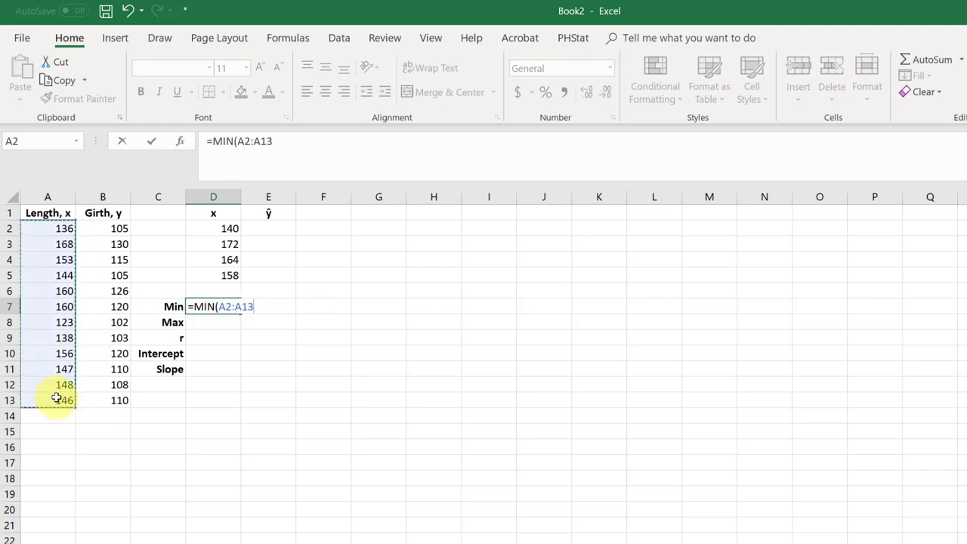
pyautogui.press('Return')
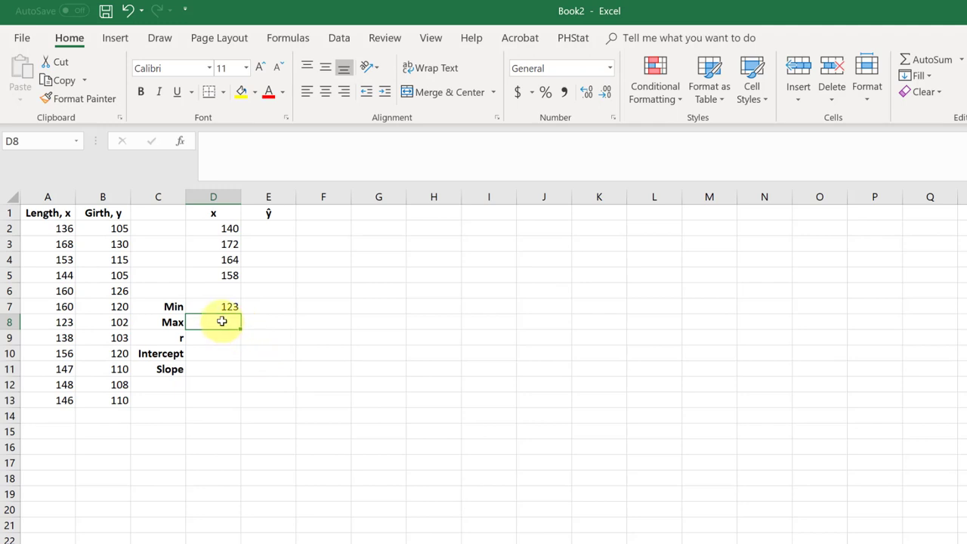
# Step: Calculate the maximum length in cell D8 with the MAX function over the length values in A2:A13
pyautogui.write('=max')
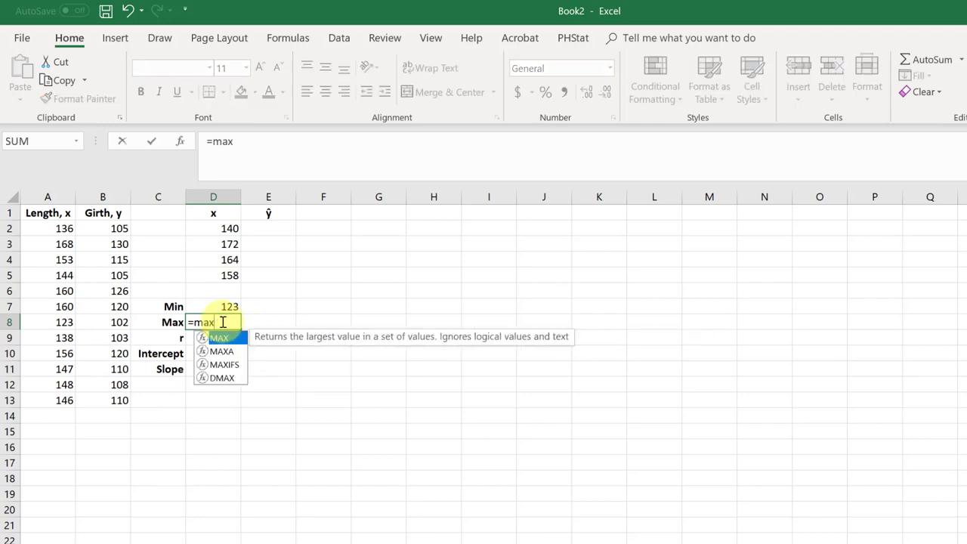
pyautogui.doubleClick(219, 338)
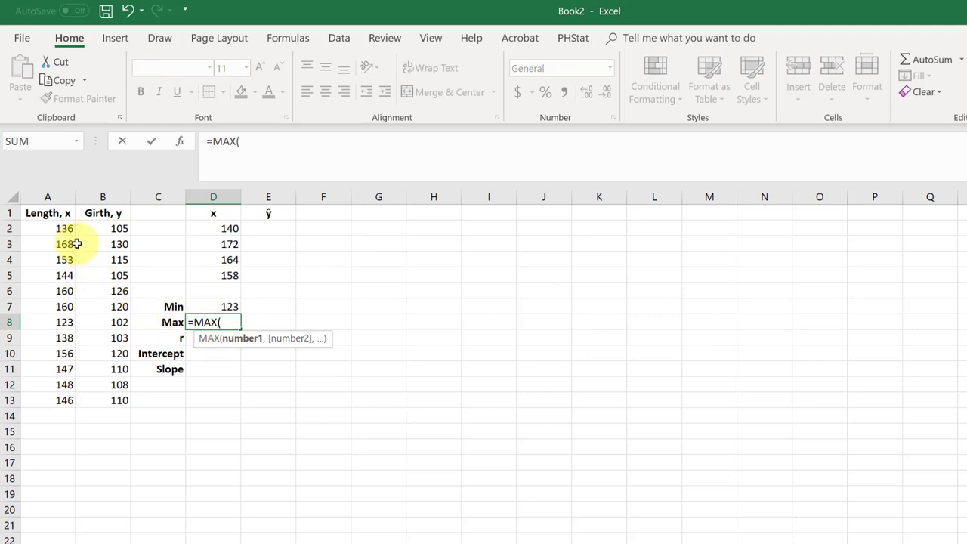
pyautogui.moveTo(61, 228); pyautogui.dragTo(47, 400)
pyautogui.press('Return')
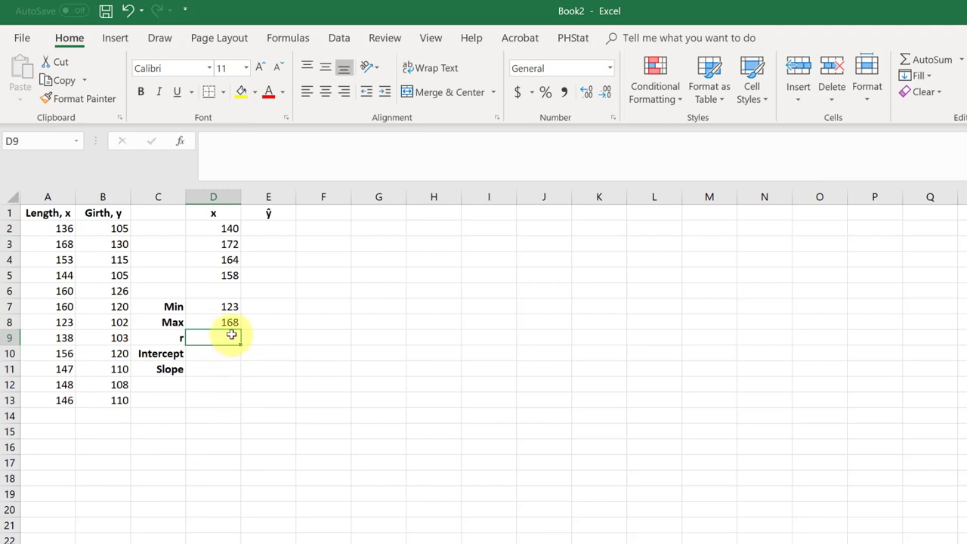
# Step: Calculate the correlation coefficient r in cell D9 with CORREL, using lengths A2:A13 and girths B2:B13
pyautogui.write('=')
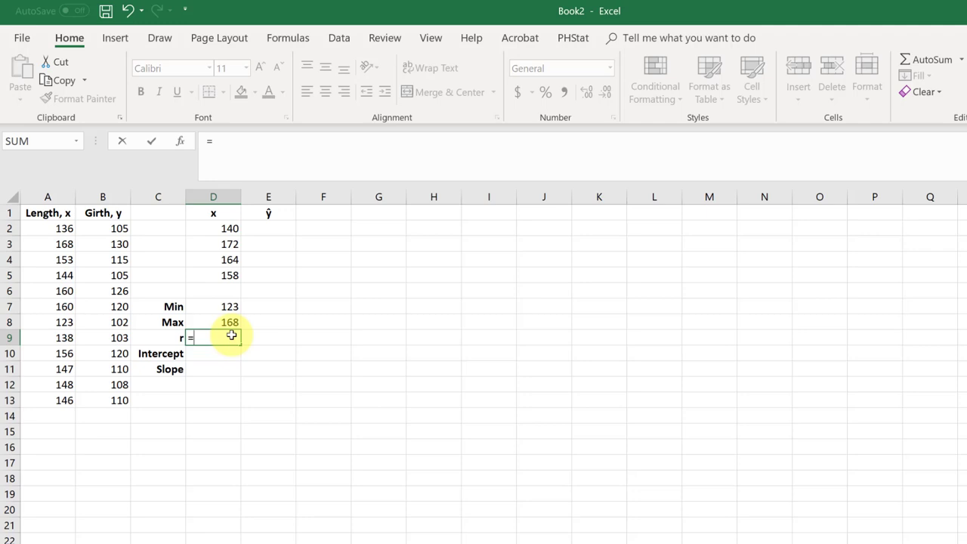
pyautogui.write('cor')
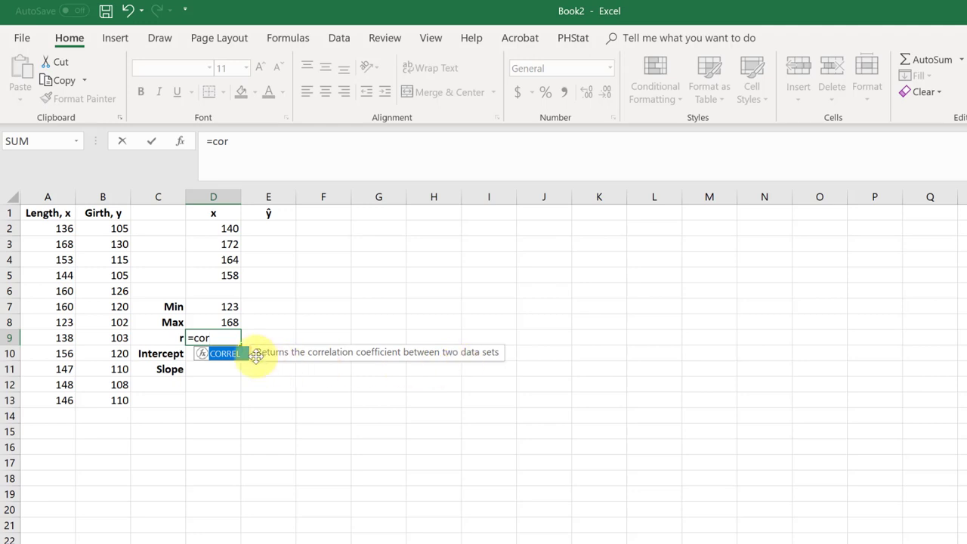
pyautogui.doubleClick(233, 354)
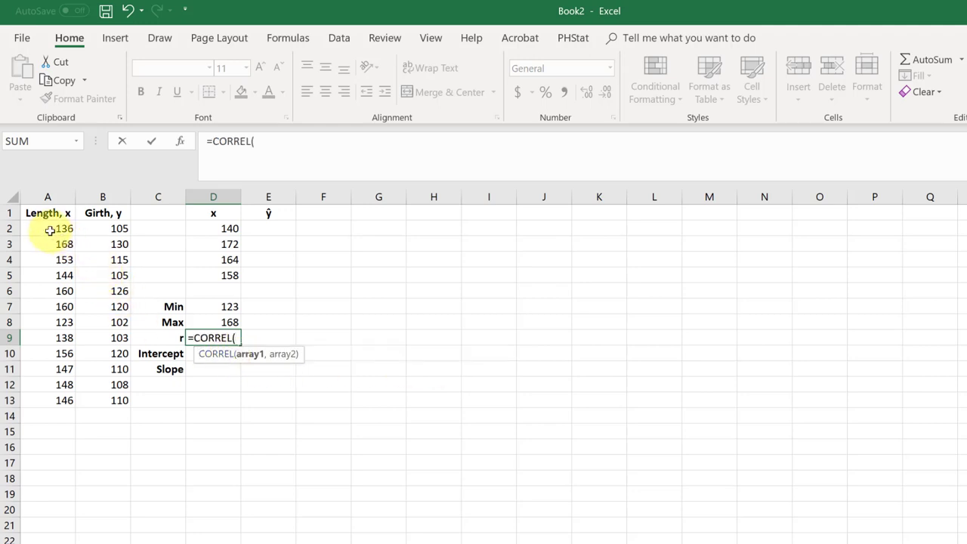
pyautogui.moveTo(49, 228); pyautogui.dragTo(47, 391)
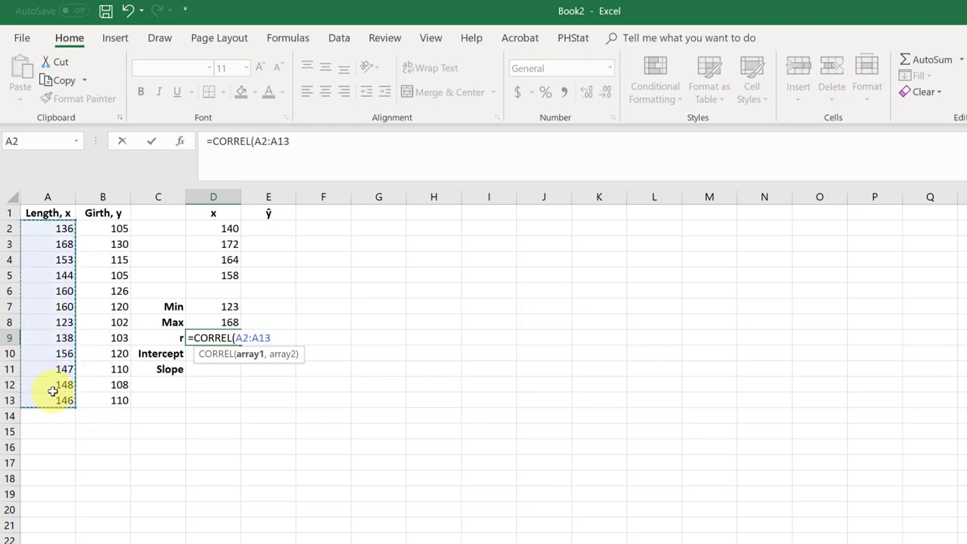
pyautogui.write(',')
pyautogui.moveTo(118, 226); pyautogui.dragTo(114, 399)
pyautogui.press('Return')
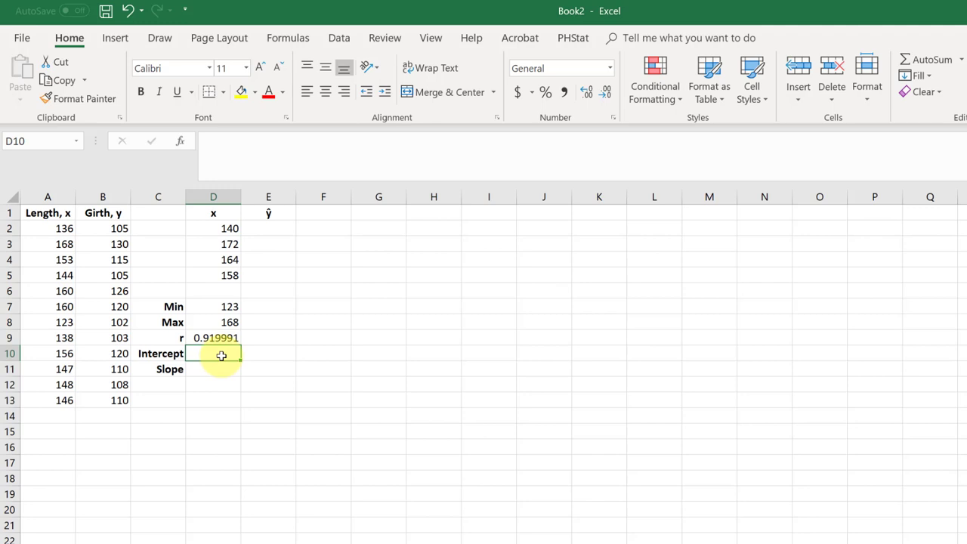
# Step: Calculate the regression intercept in cell D10 with INTERCEPT, using B2:B13 as known y values and A2:A13 as known x values
pyautogui.write('=in')
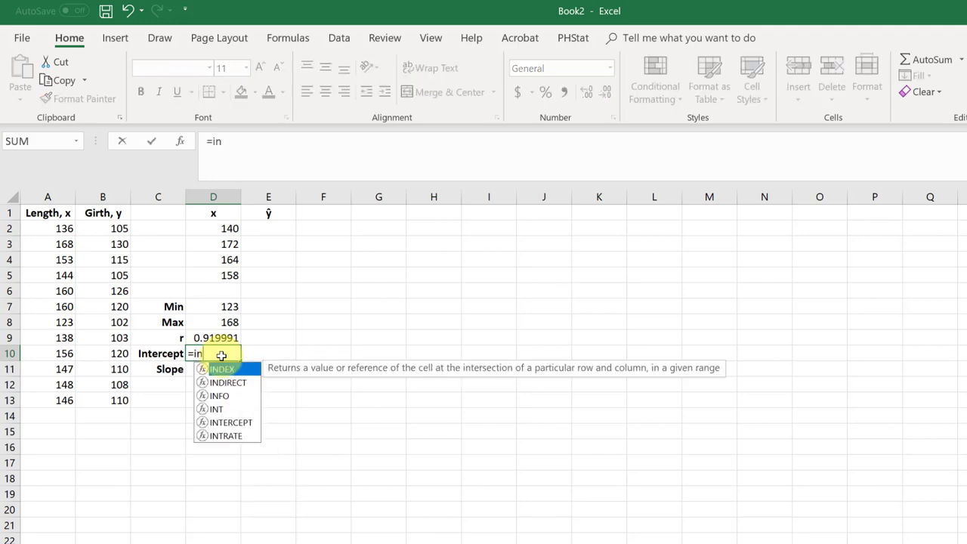
pyautogui.doubleClick(234, 423)
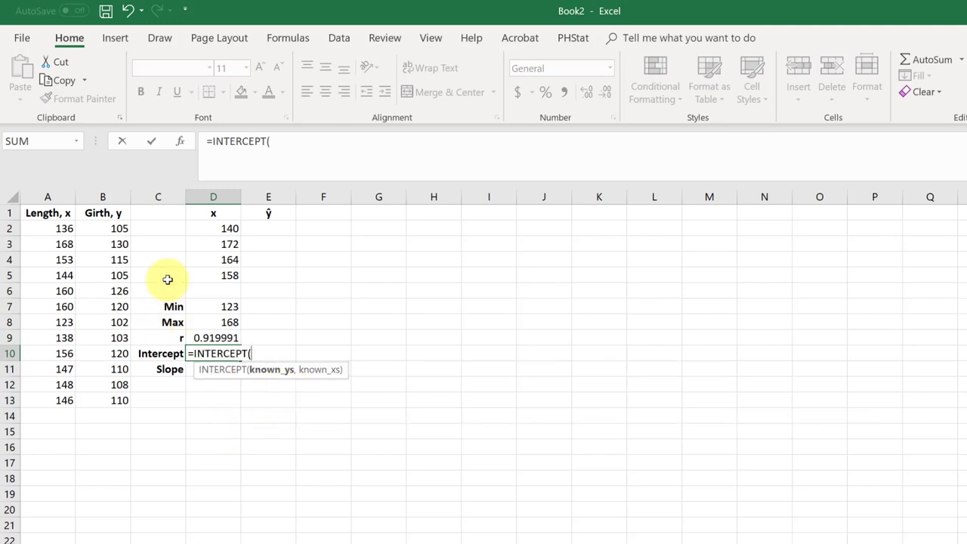
pyautogui.moveTo(114, 228); pyautogui.dragTo(100, 397)
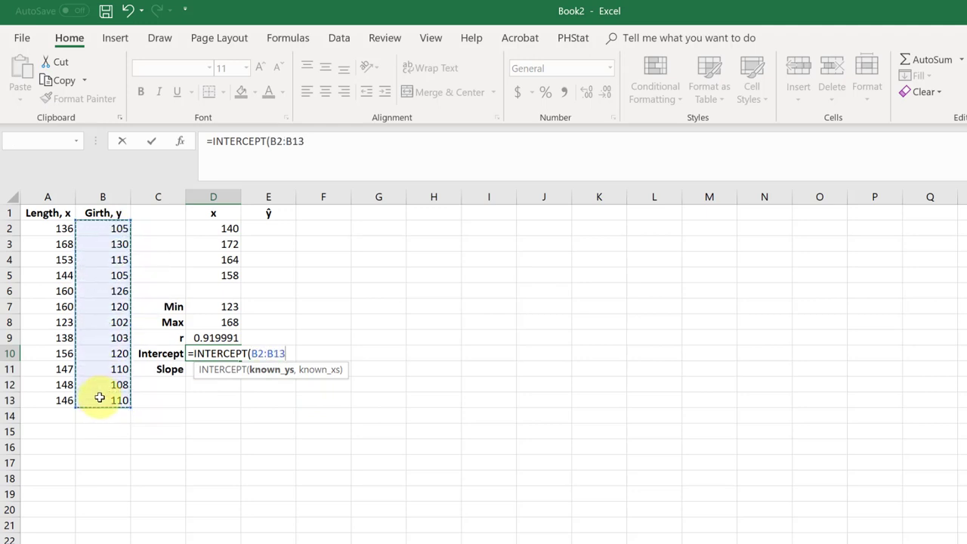
pyautogui.write(',')
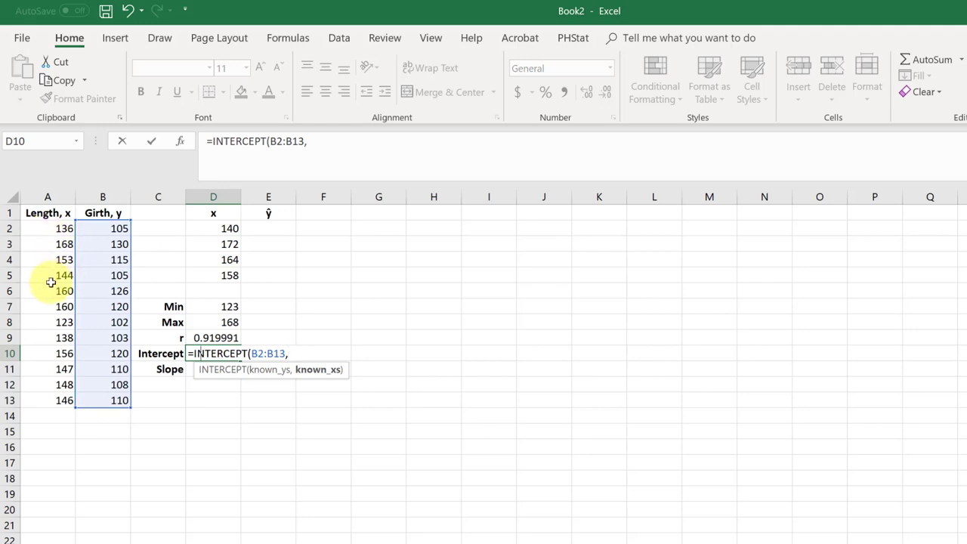
pyautogui.moveTo(48, 229); pyautogui.dragTo(36, 400)
pyautogui.write(')')
pyautogui.press('Return')
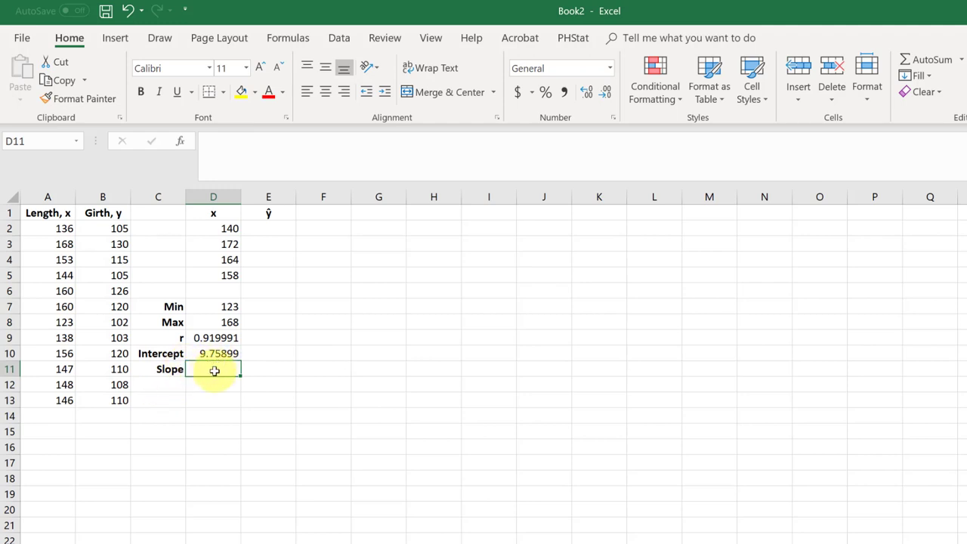
# Step: Calculate the regression slope in cell D11 with =SLOPE(B2:B13,A2:A13)
pyautogui.write('=')
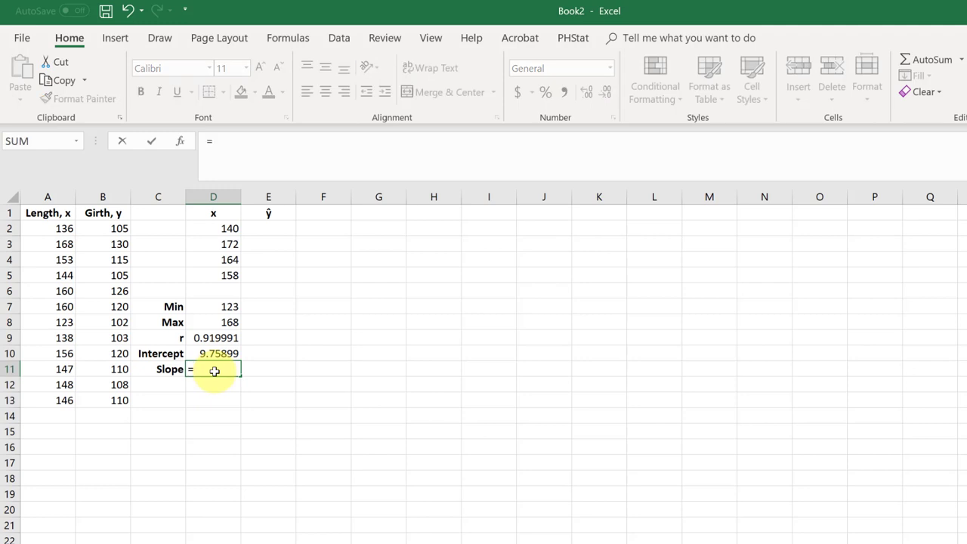
pyautogui.write('slo')
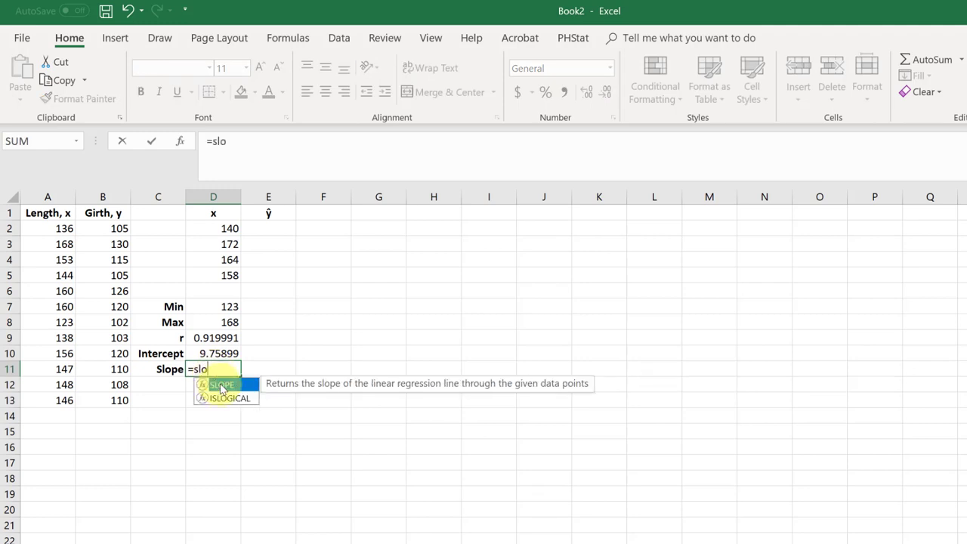
pyautogui.doubleClick(222, 386)
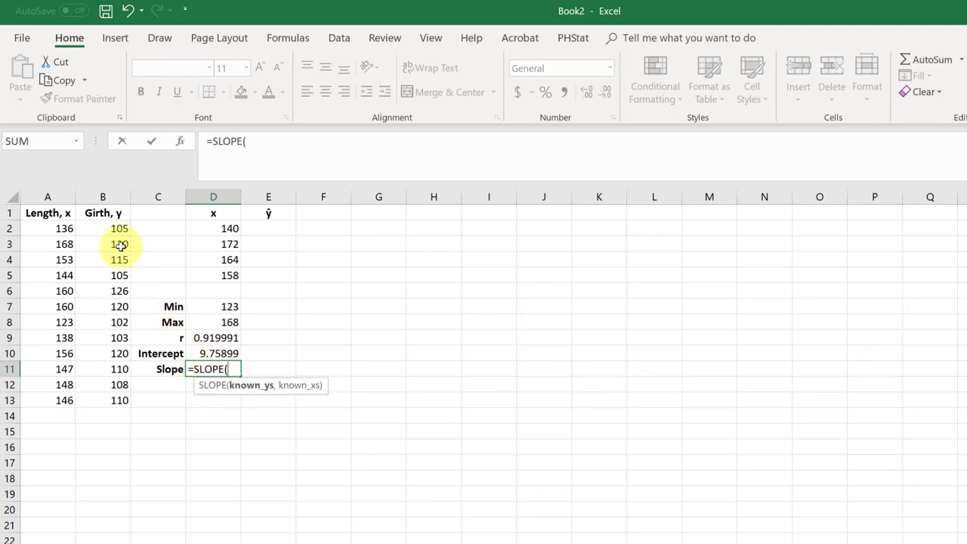
pyautogui.moveTo(117, 229); pyautogui.dragTo(96, 410)
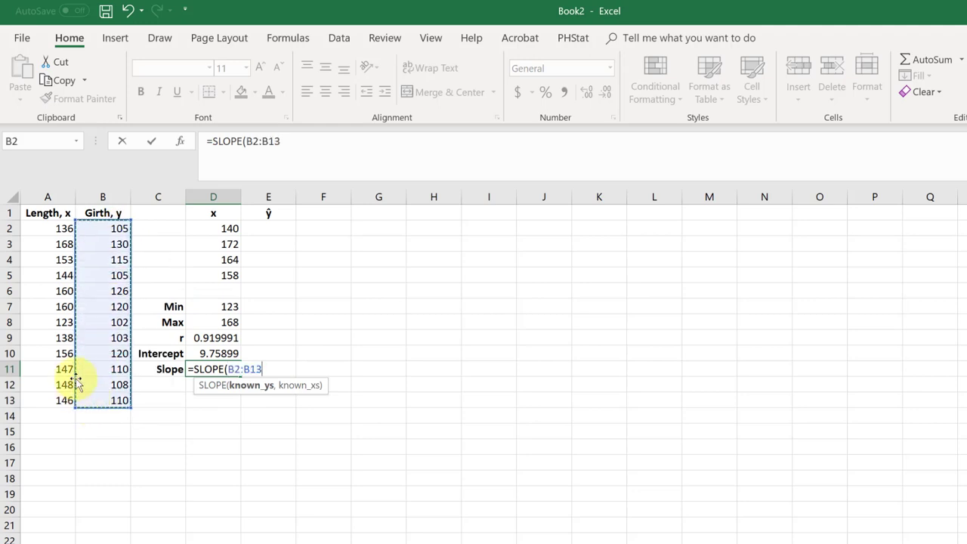
pyautogui.write(',')
pyautogui.moveTo(54, 233); pyautogui.dragTo(49, 400)
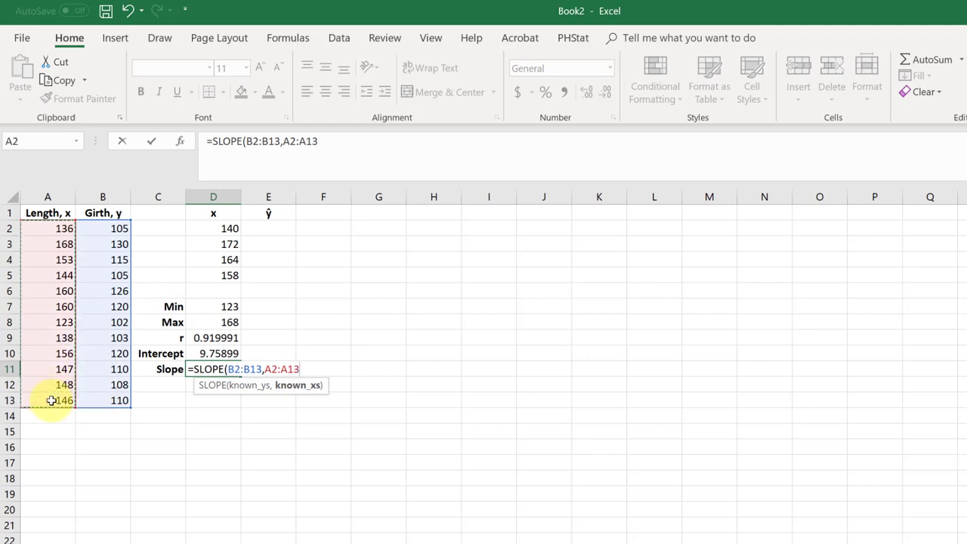
pyautogui.write(')')
pyautogui.press('Return')
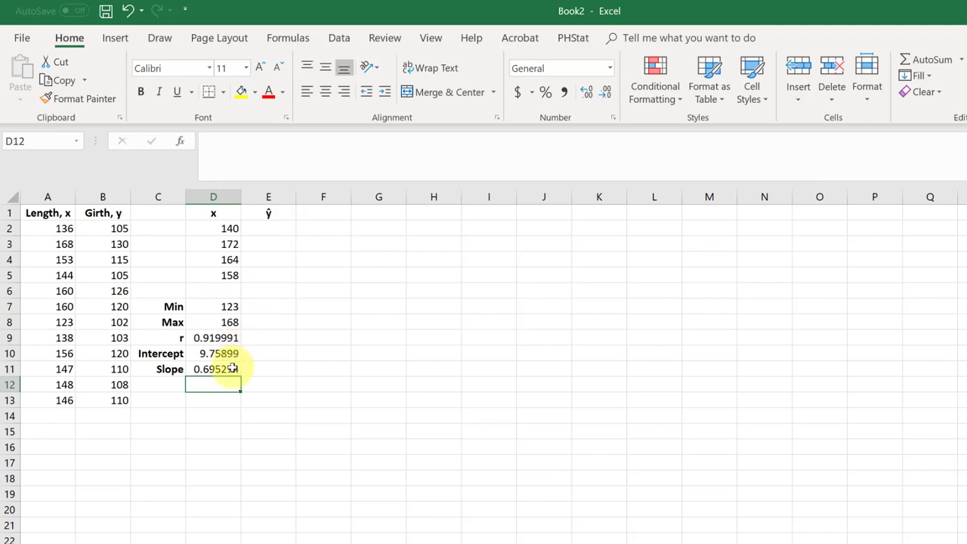
# Step: Enter the prediction formula =$D$10+$D$11*D2 in cell E2 and fill it down through E5
pyautogui.click(279, 228)
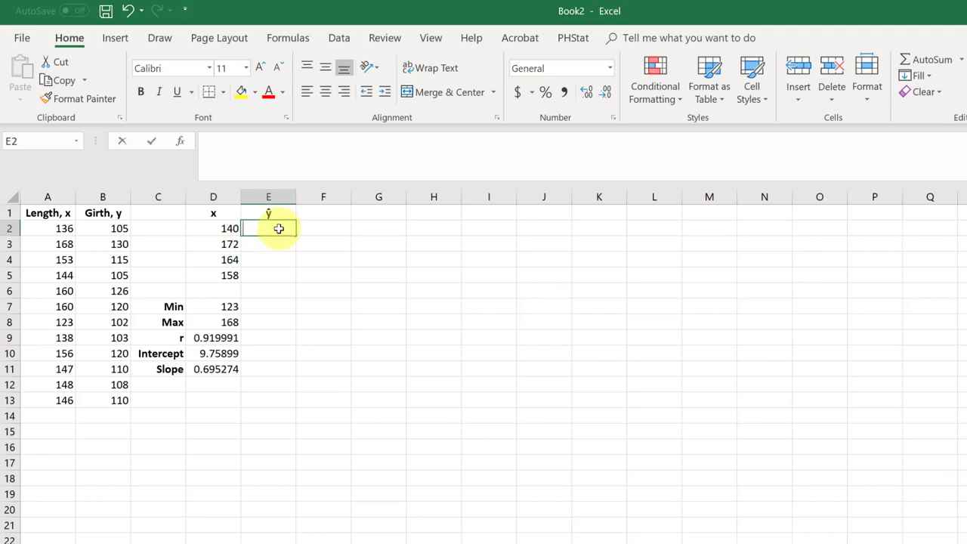
pyautogui.write('=')
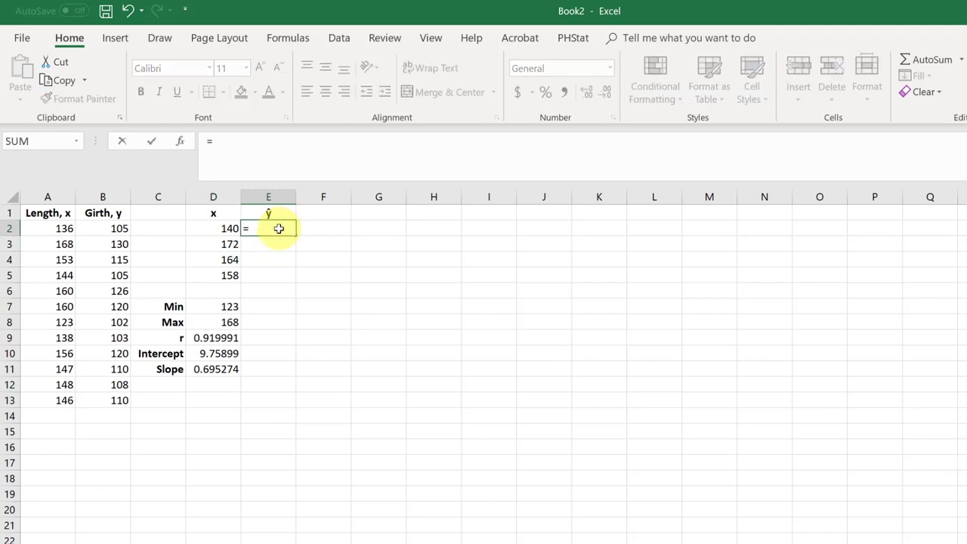
pyautogui.click(227, 350)
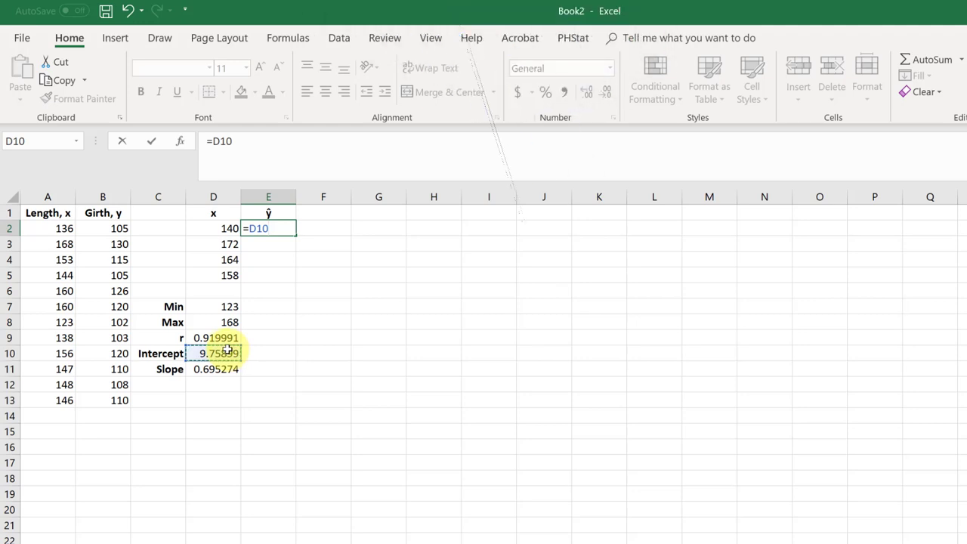
pyautogui.press('F4')
pyautogui.write('+')
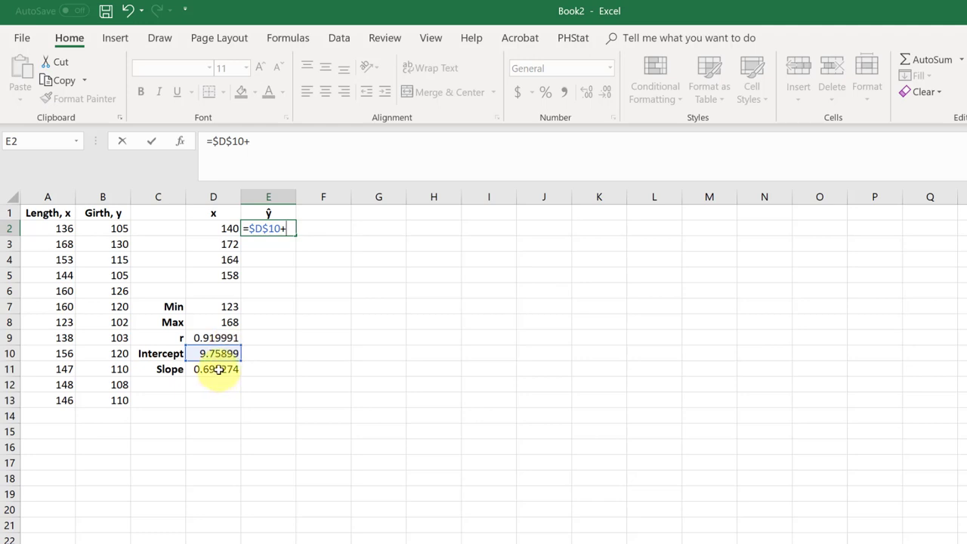
pyautogui.click(219, 369)
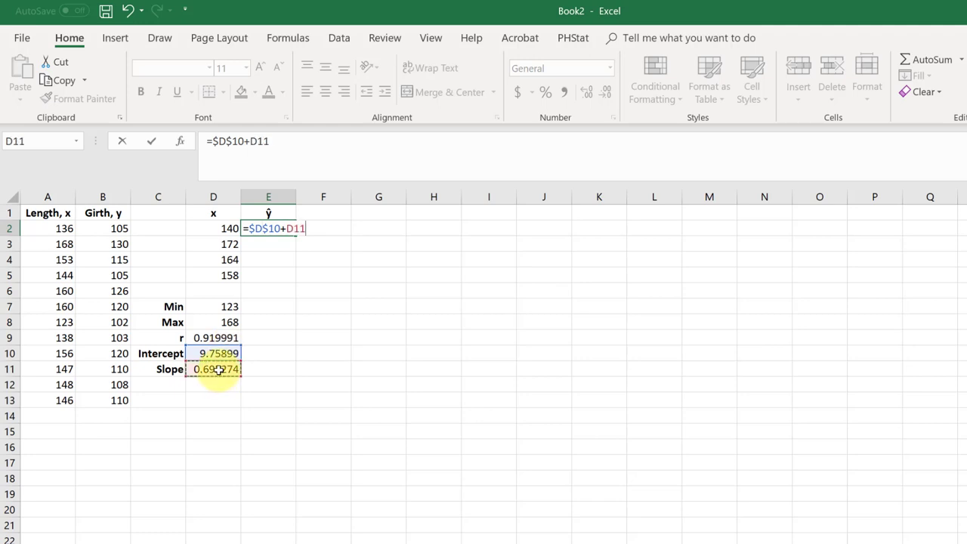
pyautogui.press('F4')
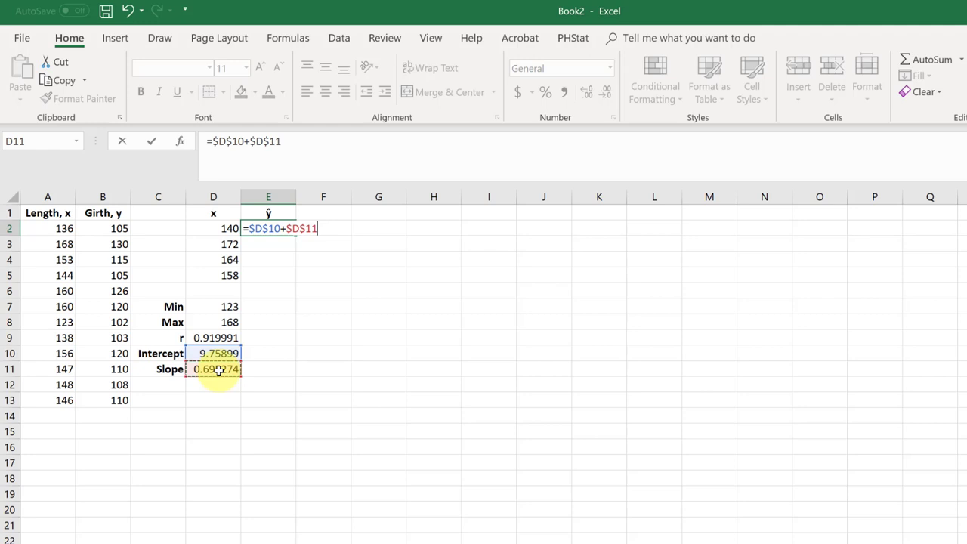
pyautogui.write('*')
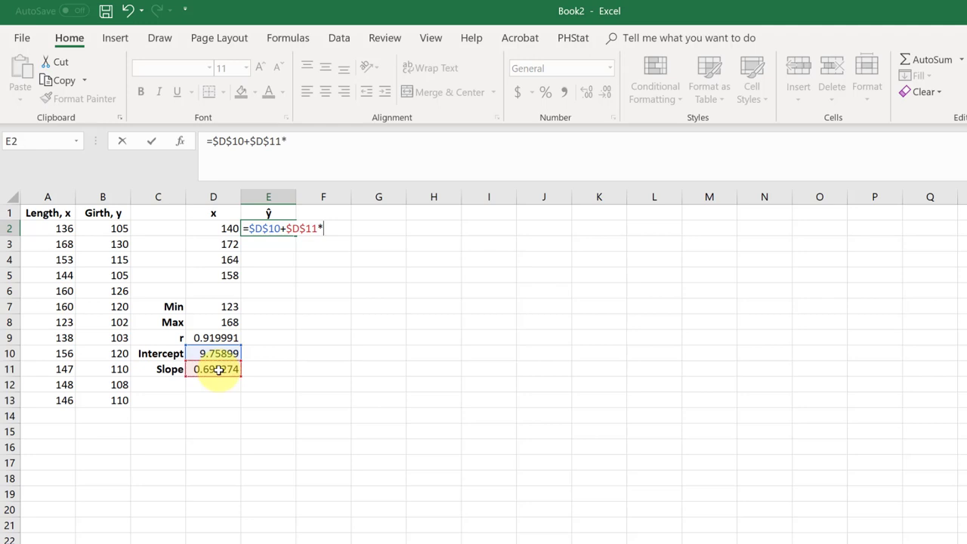
pyautogui.click(229, 227)
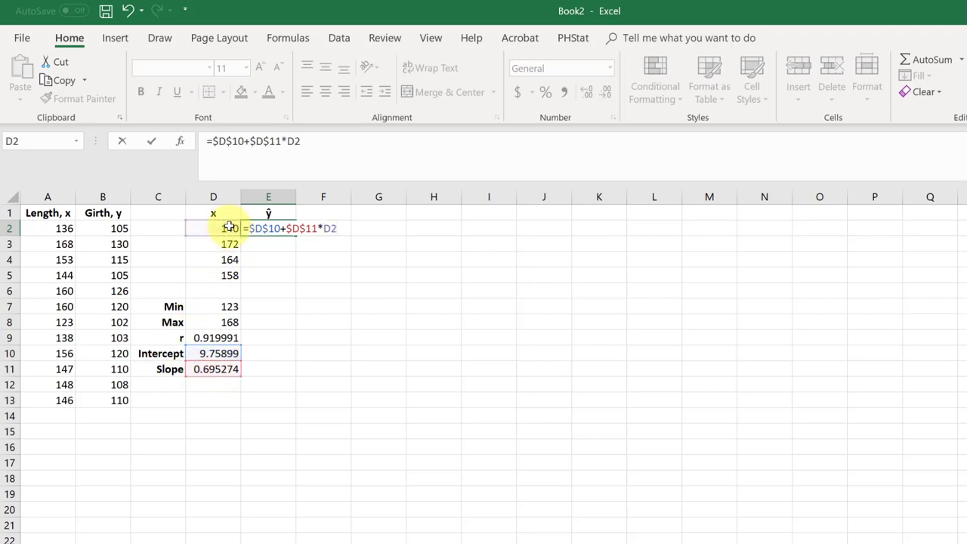
pyautogui.press('Return')
pyautogui.click(257, 226)
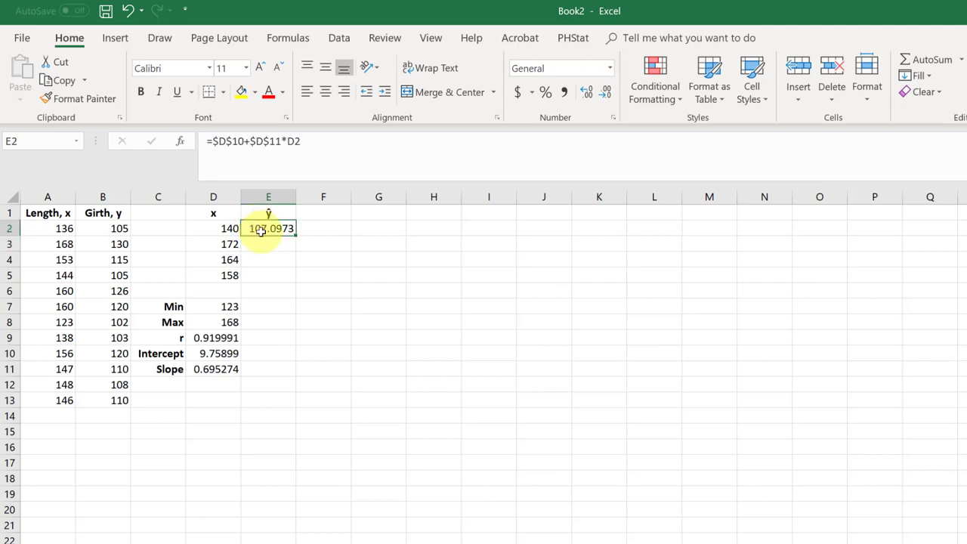
pyautogui.moveTo(293, 235); pyautogui.dragTo(287, 285)
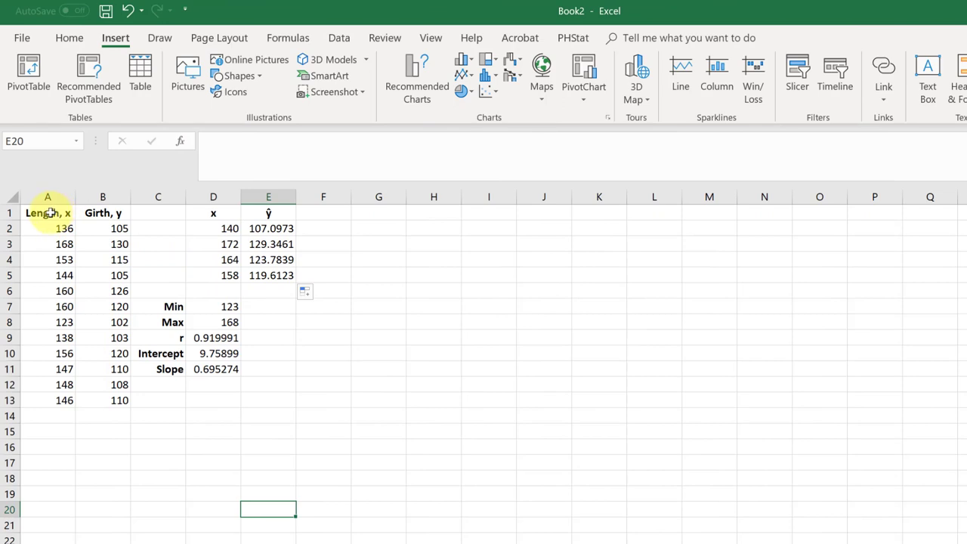
# Step: Insert an X Y scatter chart of girth against length from A1:B13 and place it beside the prediction table
pyautogui.click(50, 213)
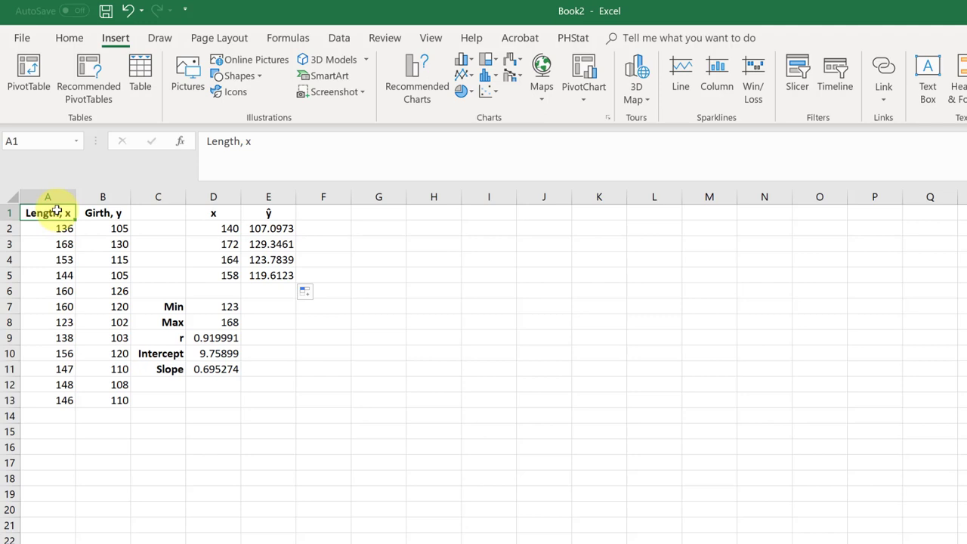
pyautogui.moveTo(57, 210); pyautogui.dragTo(89, 400)
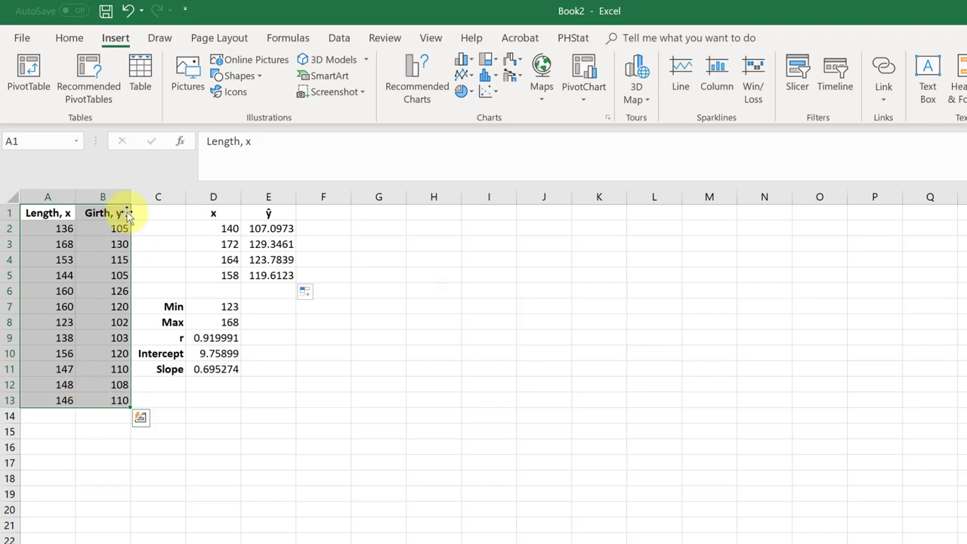
pyautogui.click(408, 92)
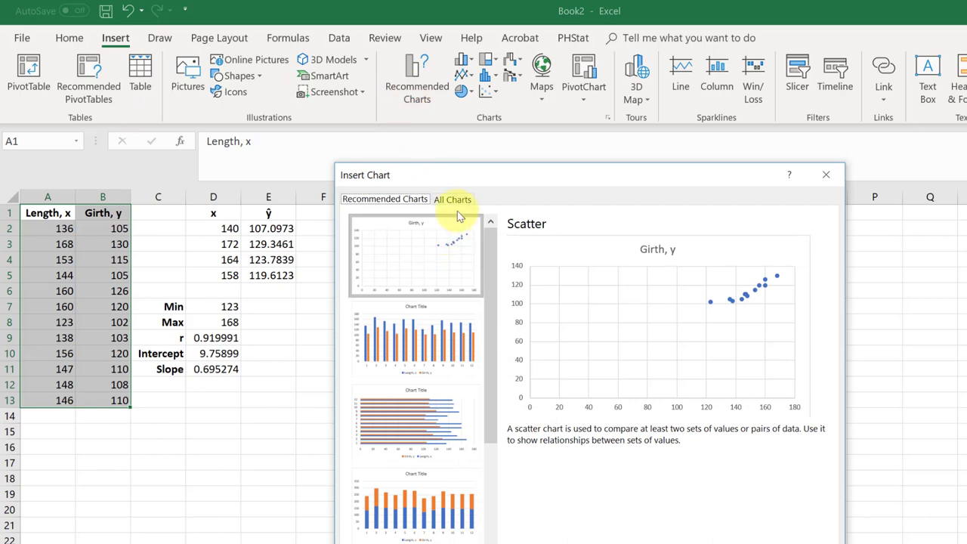
pyautogui.click(456, 200)
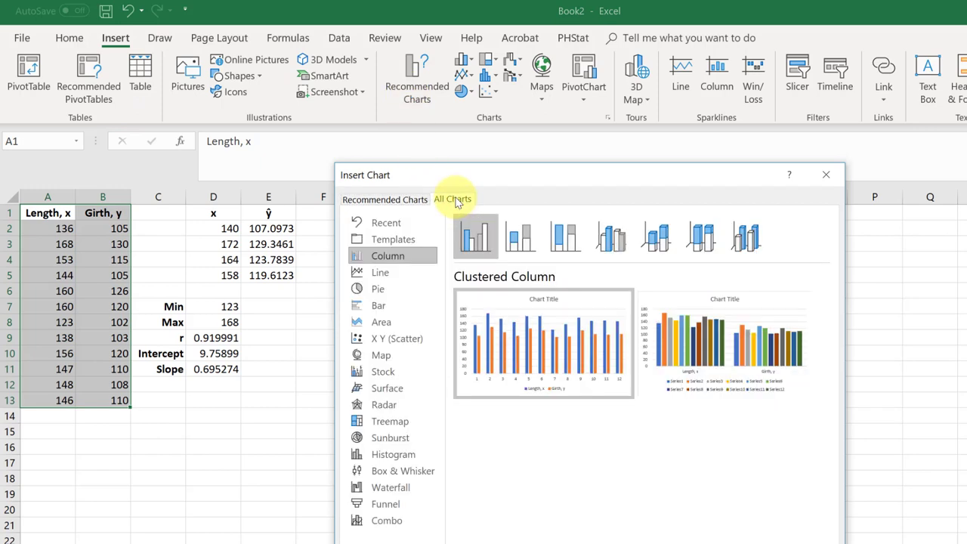
pyautogui.click(397, 342)
pyautogui.moveTo(714, 360)
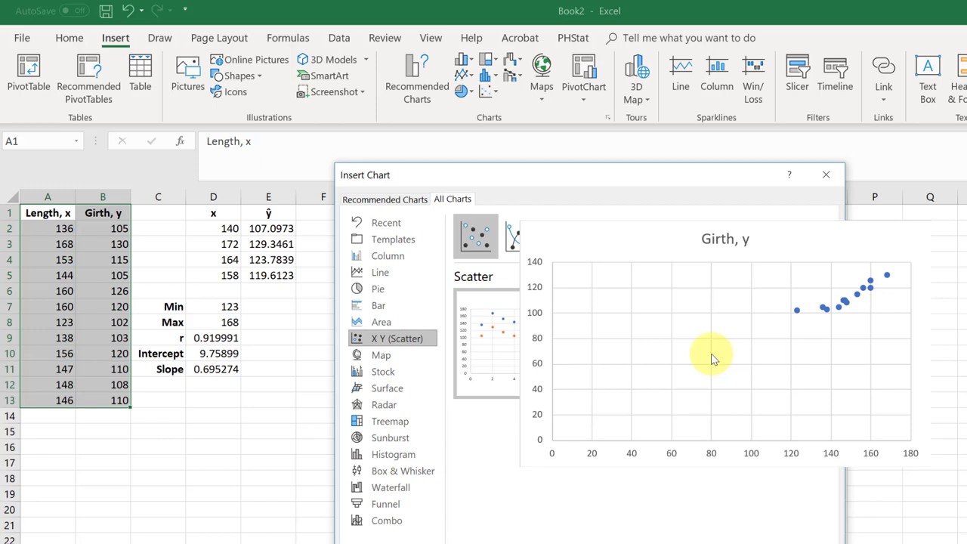
pyautogui.doubleClick(710, 353)
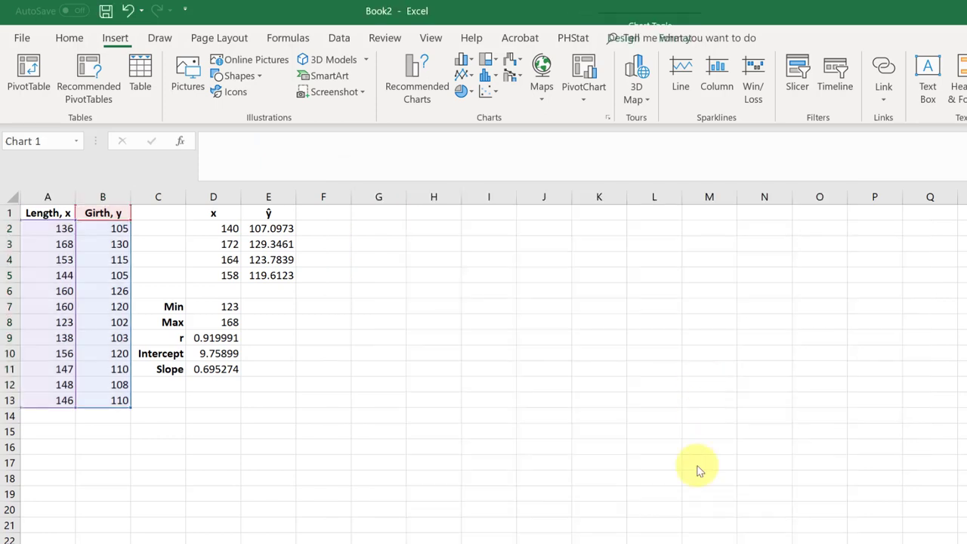
pyautogui.moveTo(702, 410); pyautogui.dragTo(656, 266)
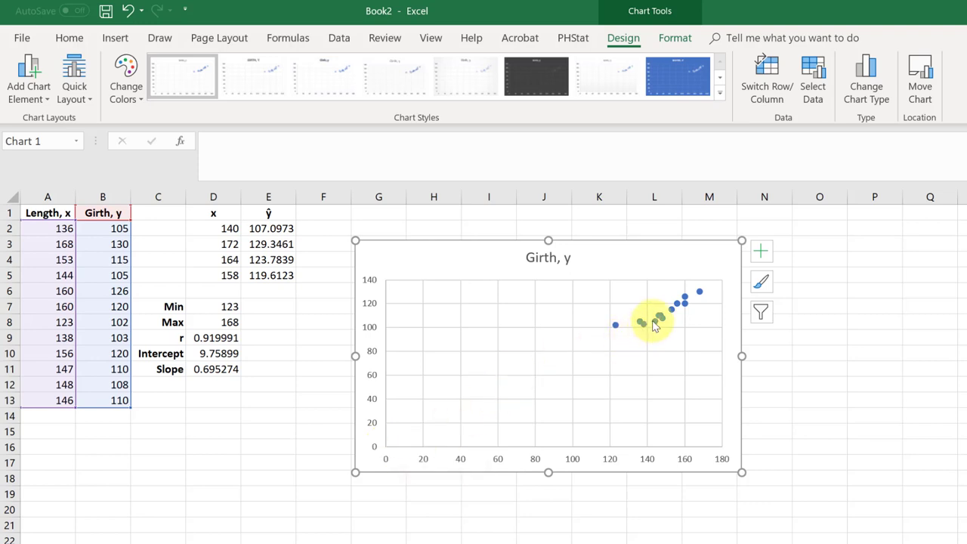
# Step: Add a linear trendline to the girth series and display its equation and R-squared value on the chart
pyautogui.moveTo(659, 321)
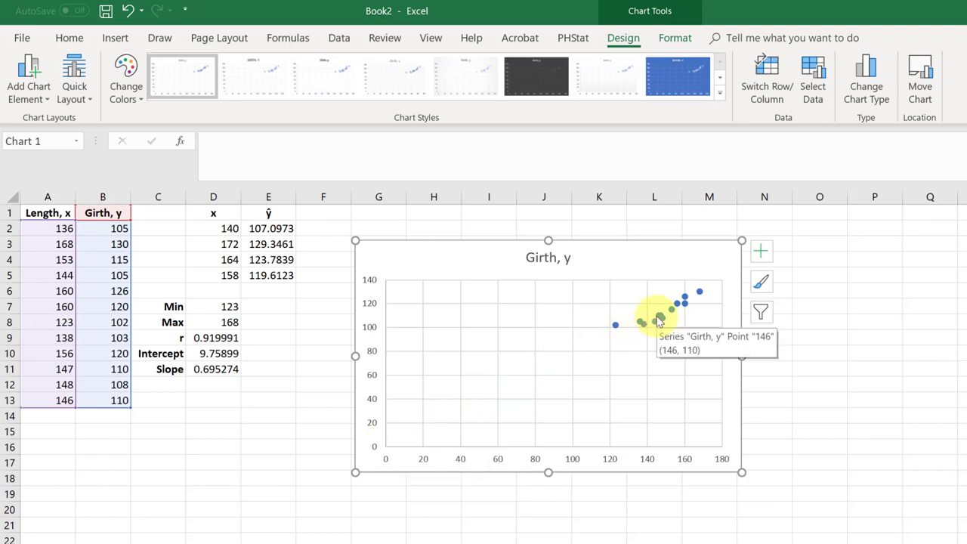
pyautogui.click(657, 318)
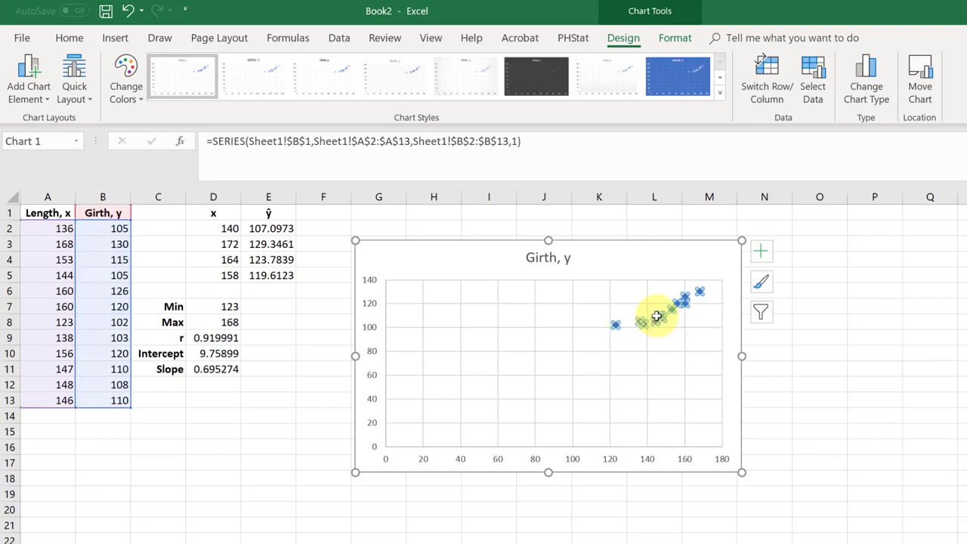
pyautogui.rightClick(658, 317)
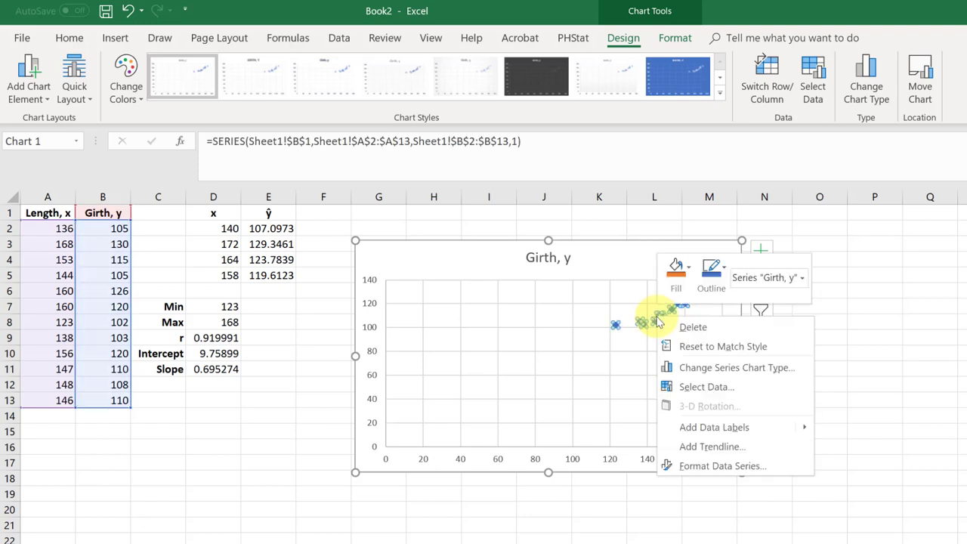
pyautogui.click(713, 446)
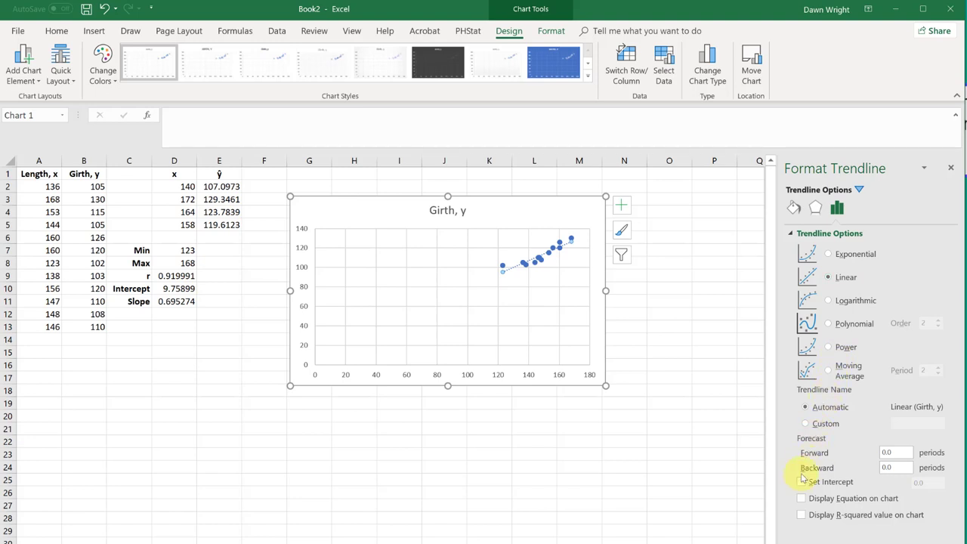
pyautogui.click(802, 499)
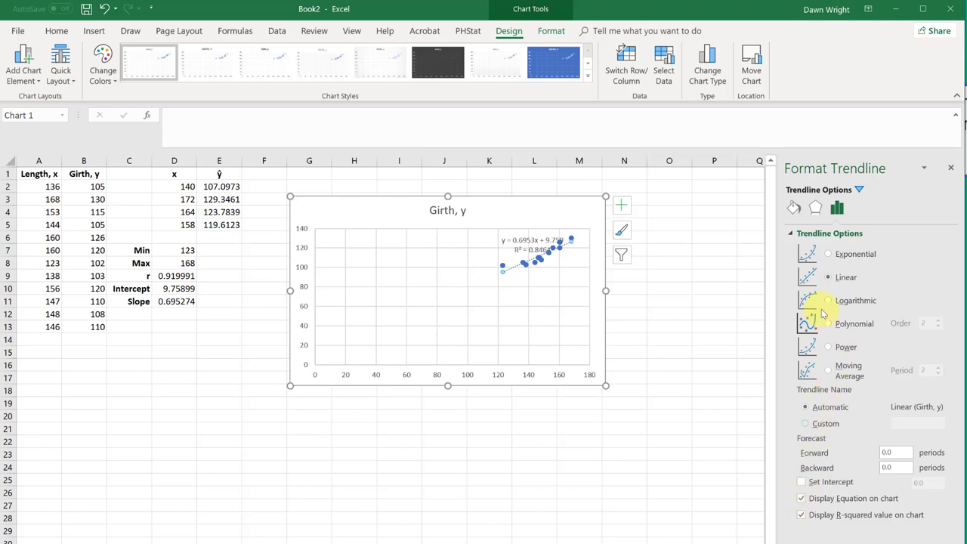
pyautogui.click(667, 341)
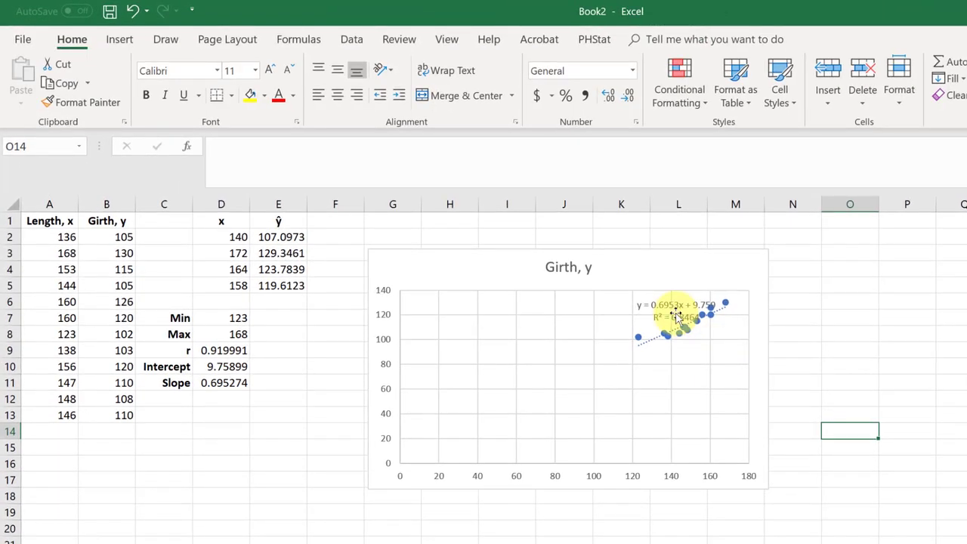
# Step: Move the trendline equation label clear of the data points and enlarge the scatter chart from its lower-left corner
pyautogui.click(676, 314)
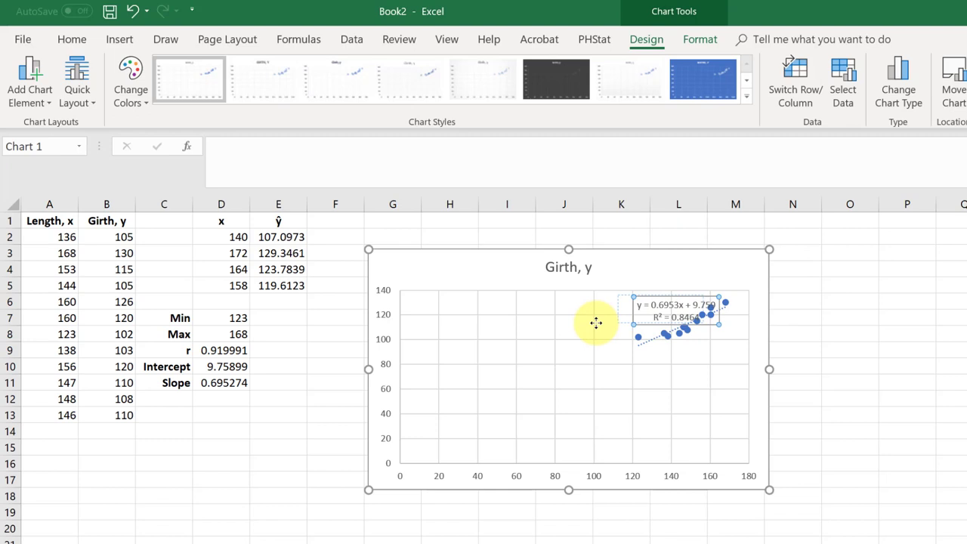
pyautogui.moveTo(584, 324); pyautogui.dragTo(582, 323)
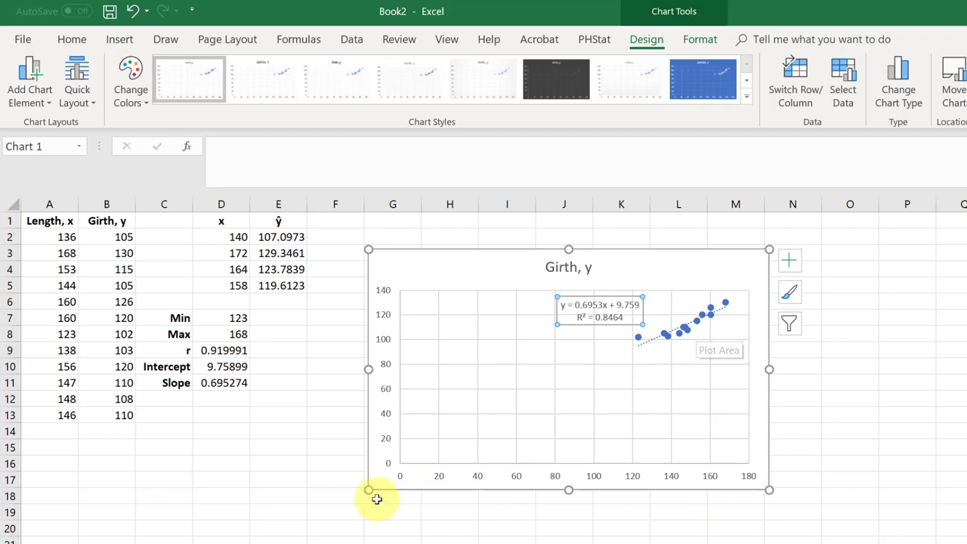
pyautogui.moveTo(368, 490); pyautogui.dragTo(219, 543)
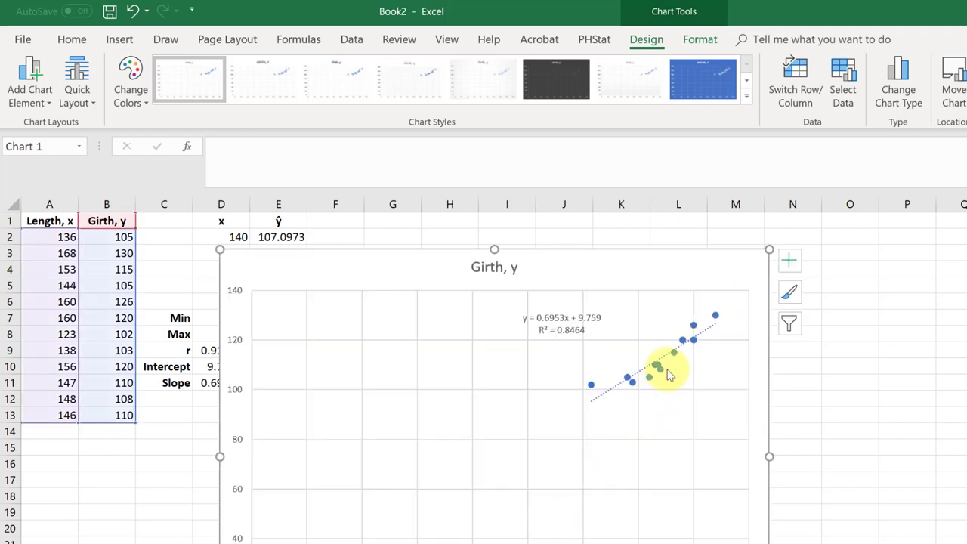